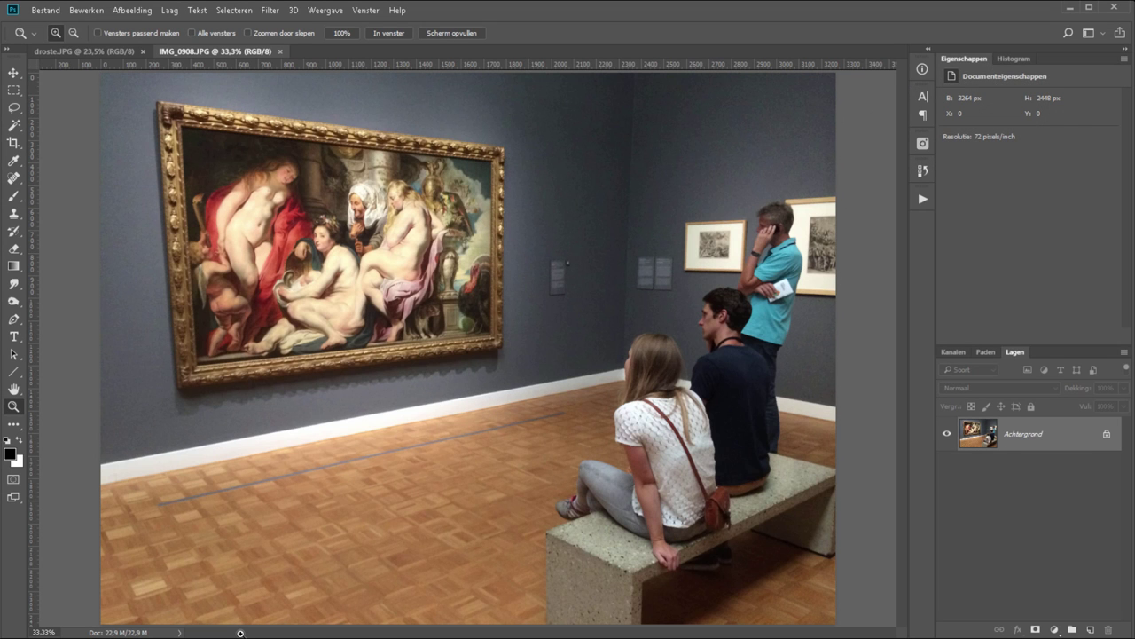
Step: Switch to the droste.JPG photo of the Cacao Droste tin
key("ctrl+Tab")
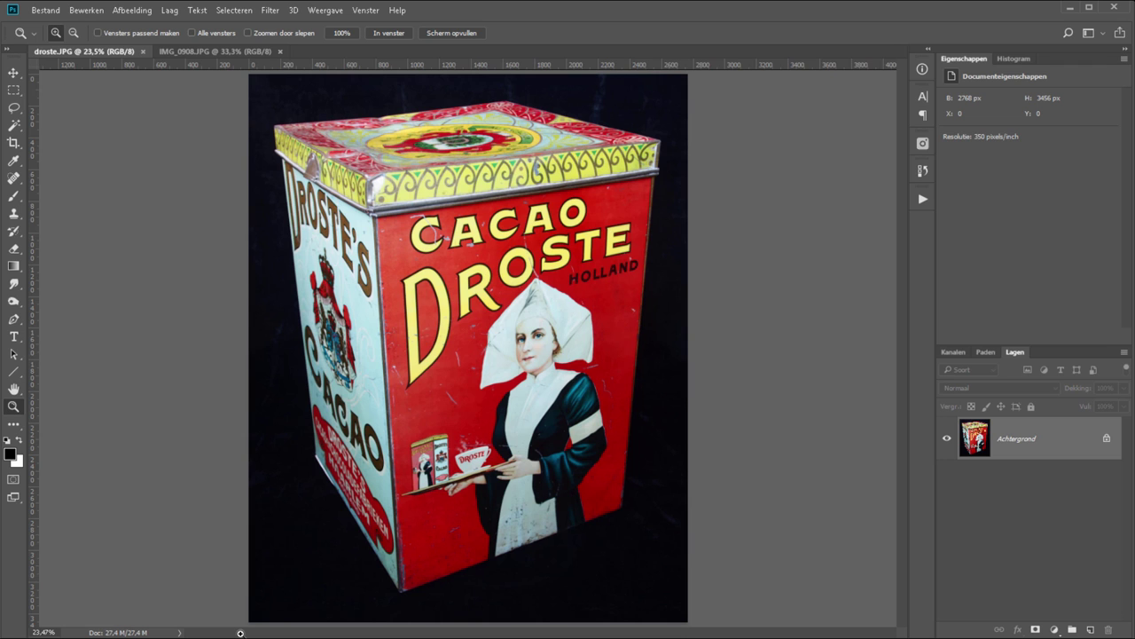
Step: Zoom into the tin's tray, nun figure and tiny tin, then close droste.JPG
left_click_drag(390, 413, 543, 495)
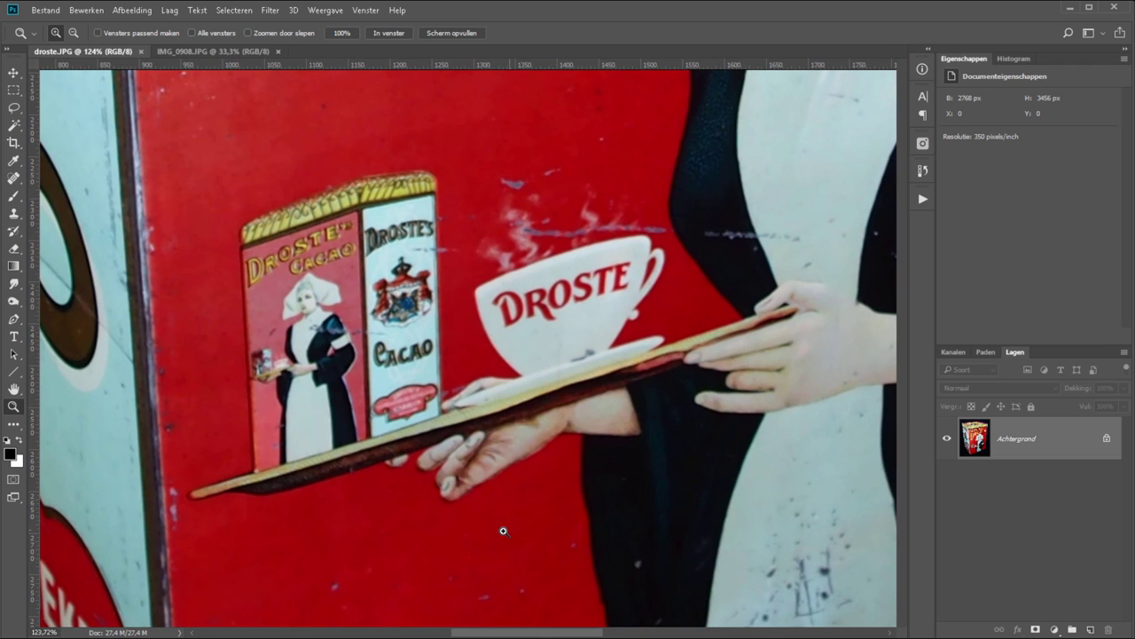
left_click(300, 351)
left_click(286, 371)
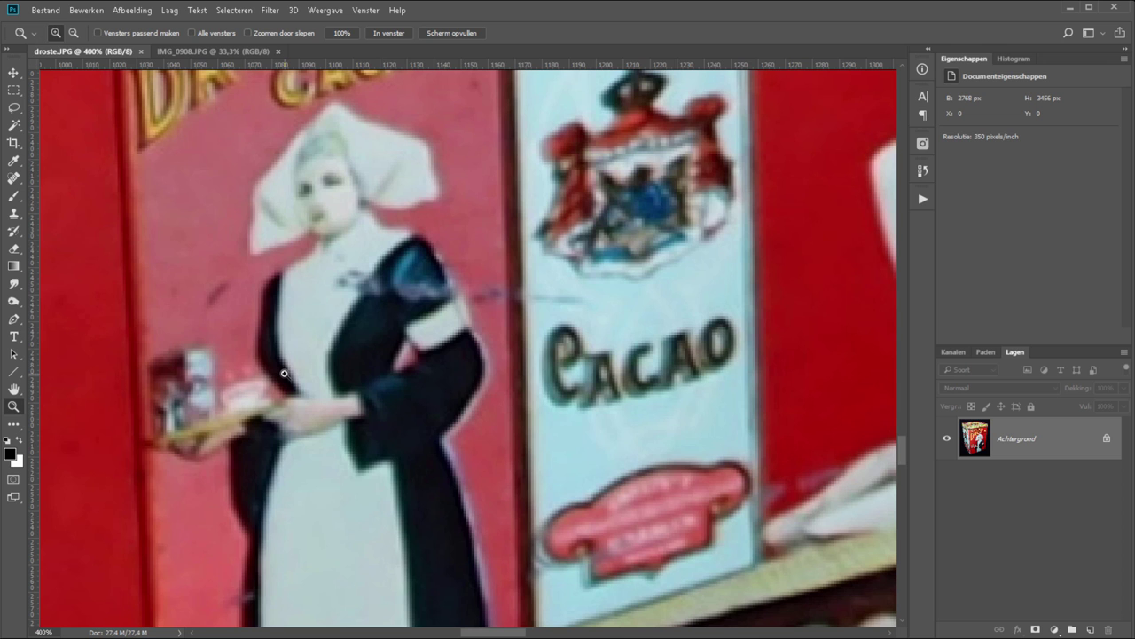
key("ctrl+w")
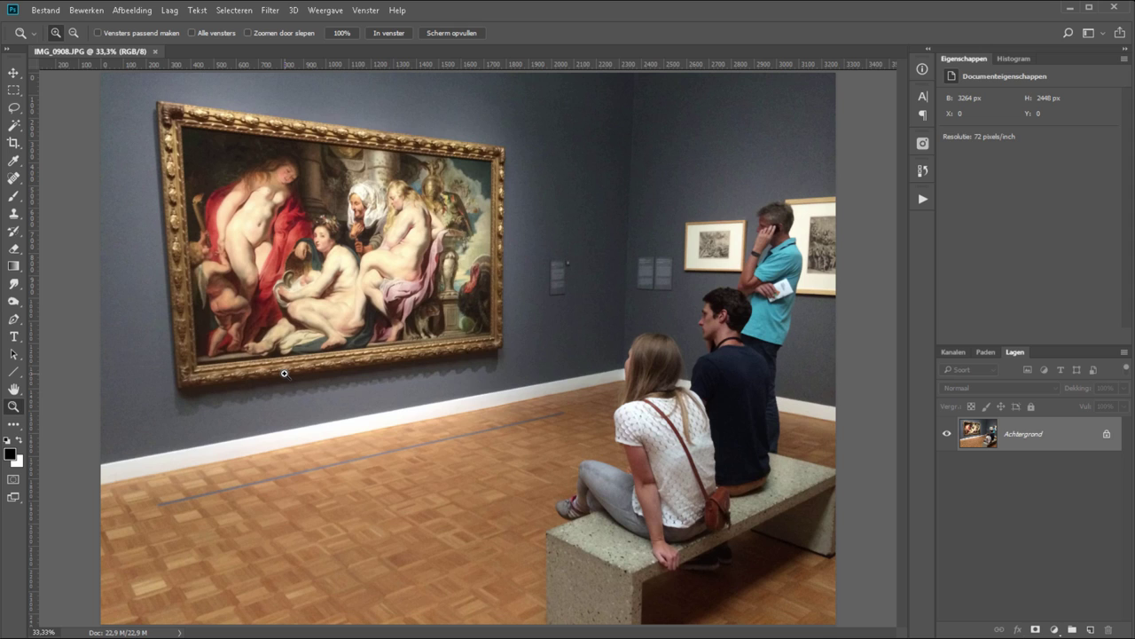
Step: Duplicate the Achtergrond layer as Laag 1 and begin Free Transform on it
key("ctrl+j")
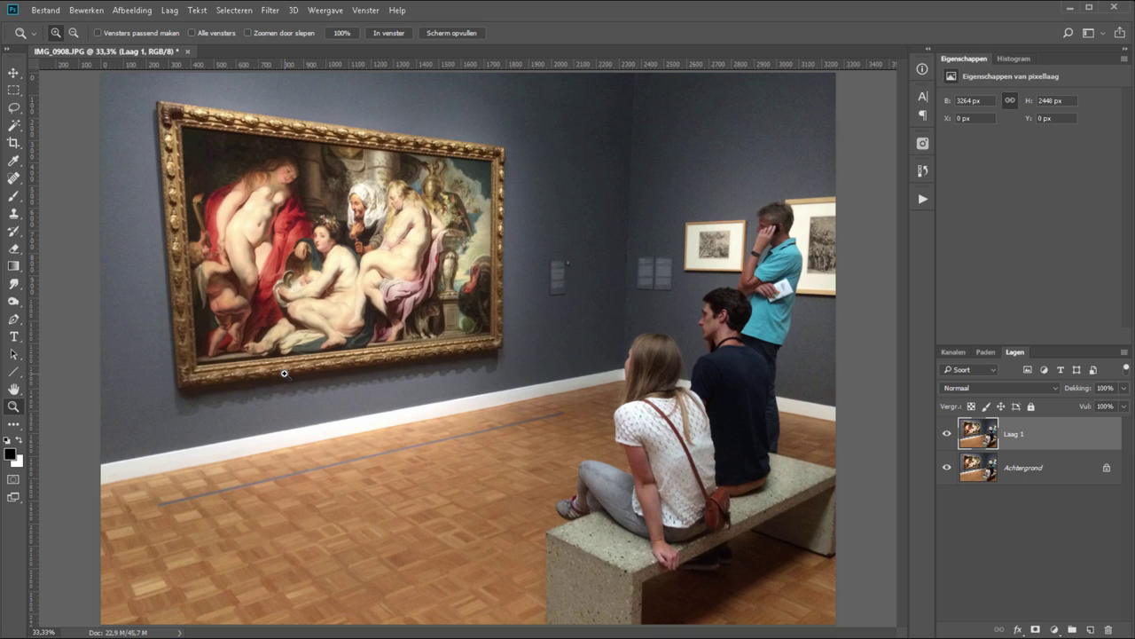
key("ctrl+t")
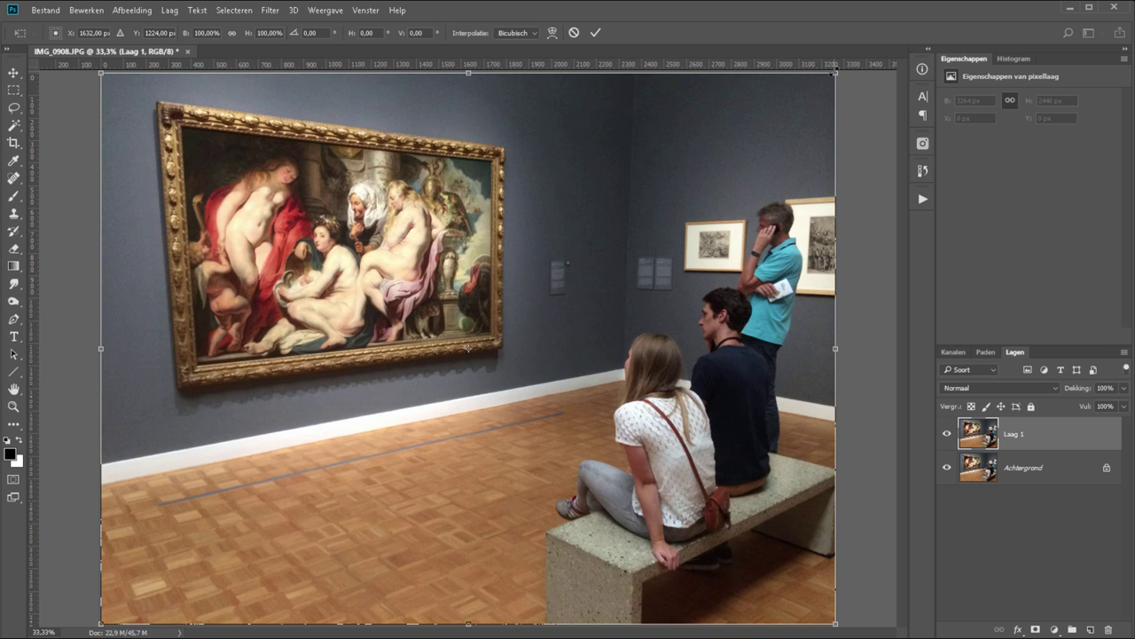
Step: Scale Laag 1 to about 39.43% × 31.25% so it fits inside the gold frame
left_click_drag(100, 72, 181, 125)
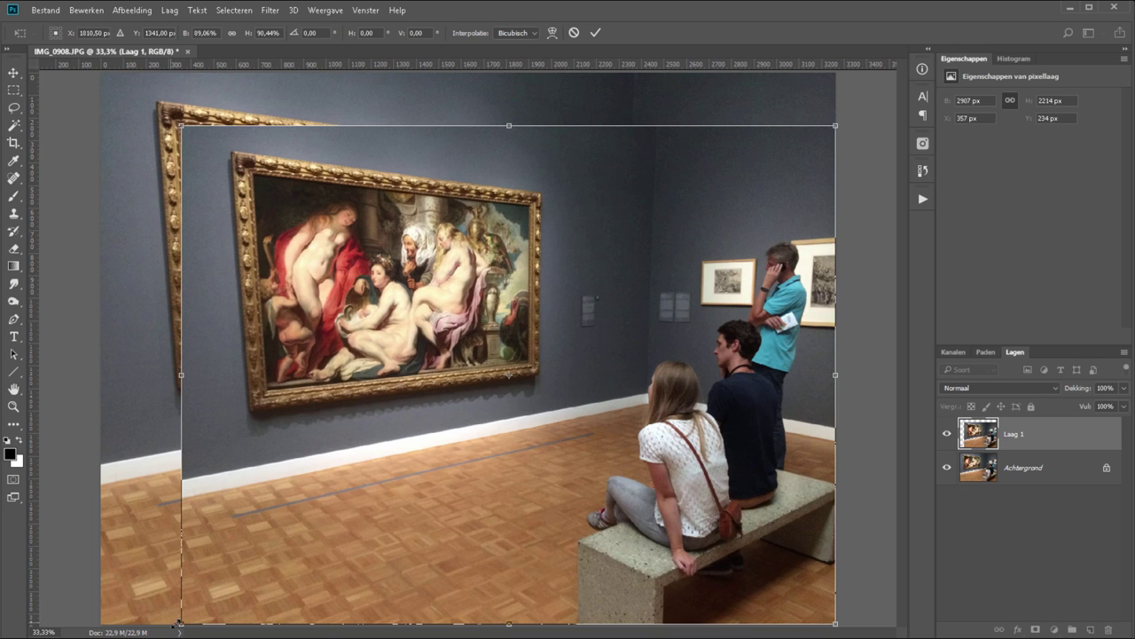
mouse_move(181, 623)
left_mouse_down()
mouse_move(190, 319)
mouse_move(198, 364)
left_mouse_up()
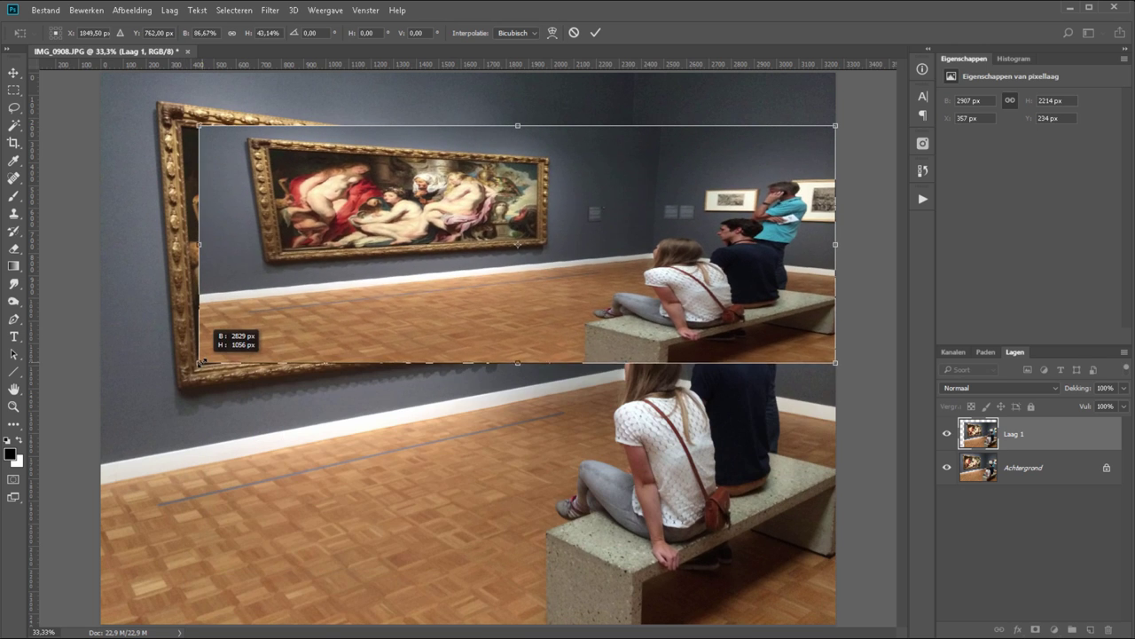
left_click_drag(835, 125, 489, 161)
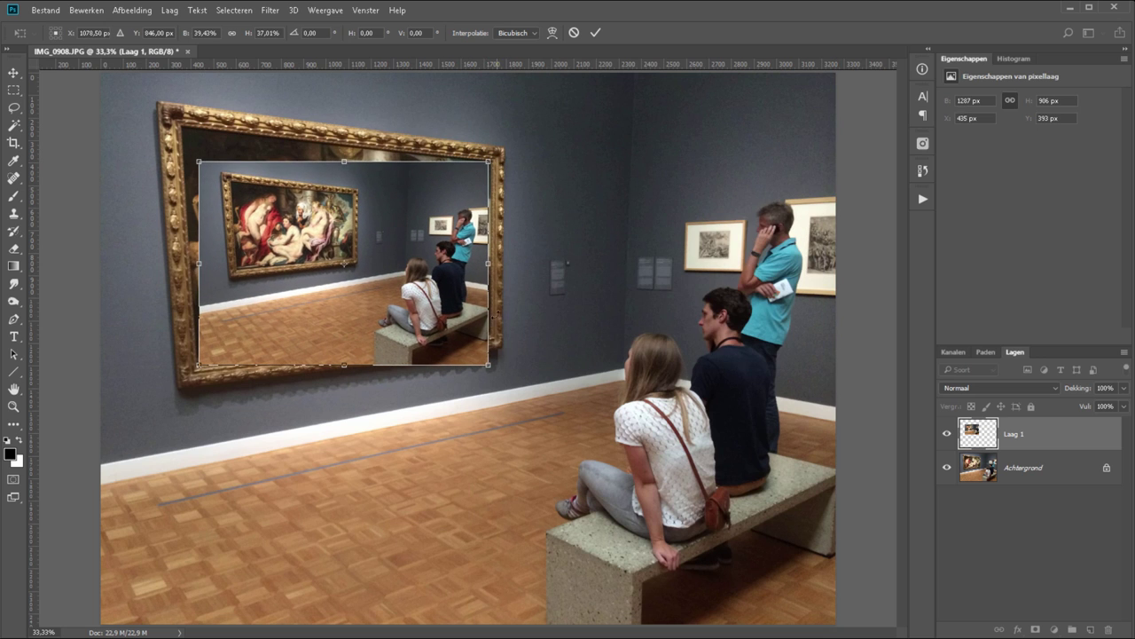
left_click_drag(490, 363, 488, 333)
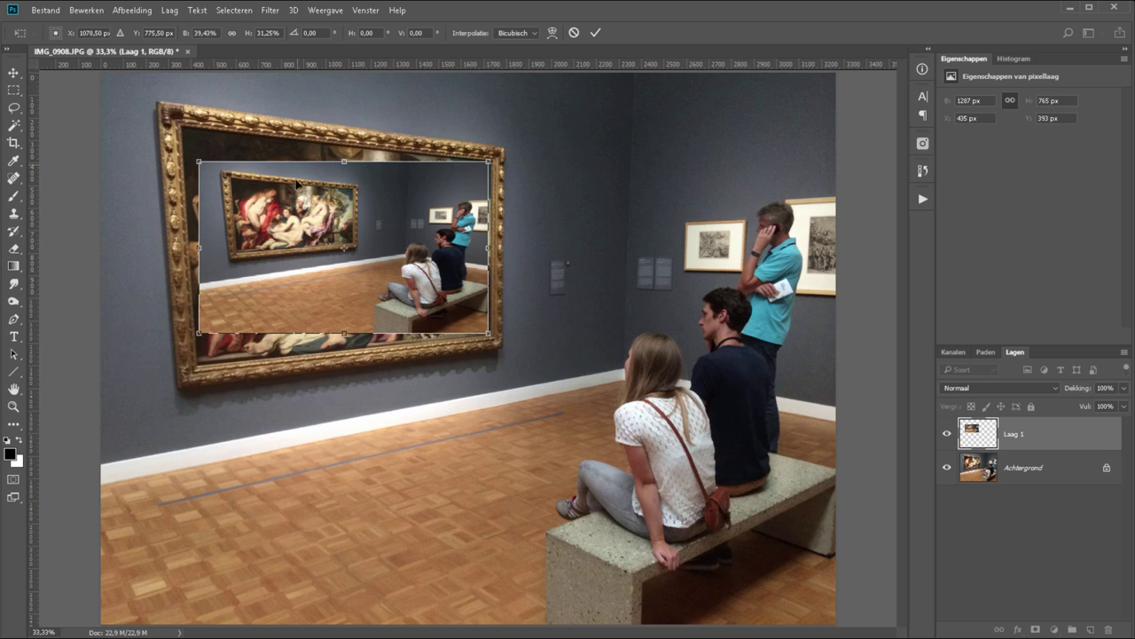
Step: Skew Laag 1's left corners onto the frame's inner corners
right_click(291, 241)
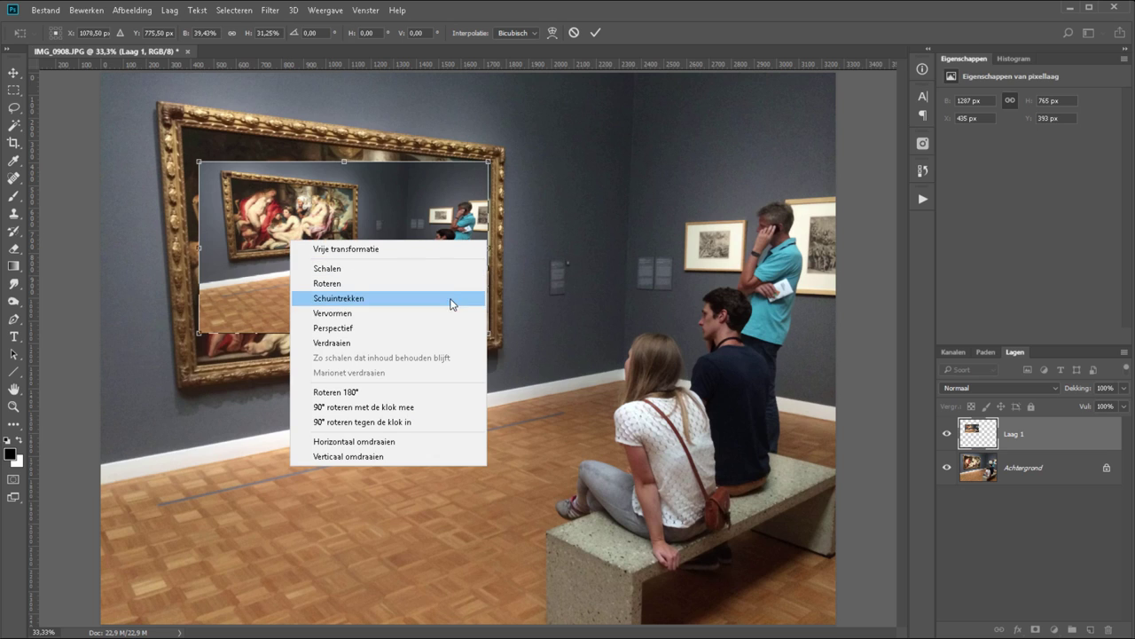
left_click(354, 303)
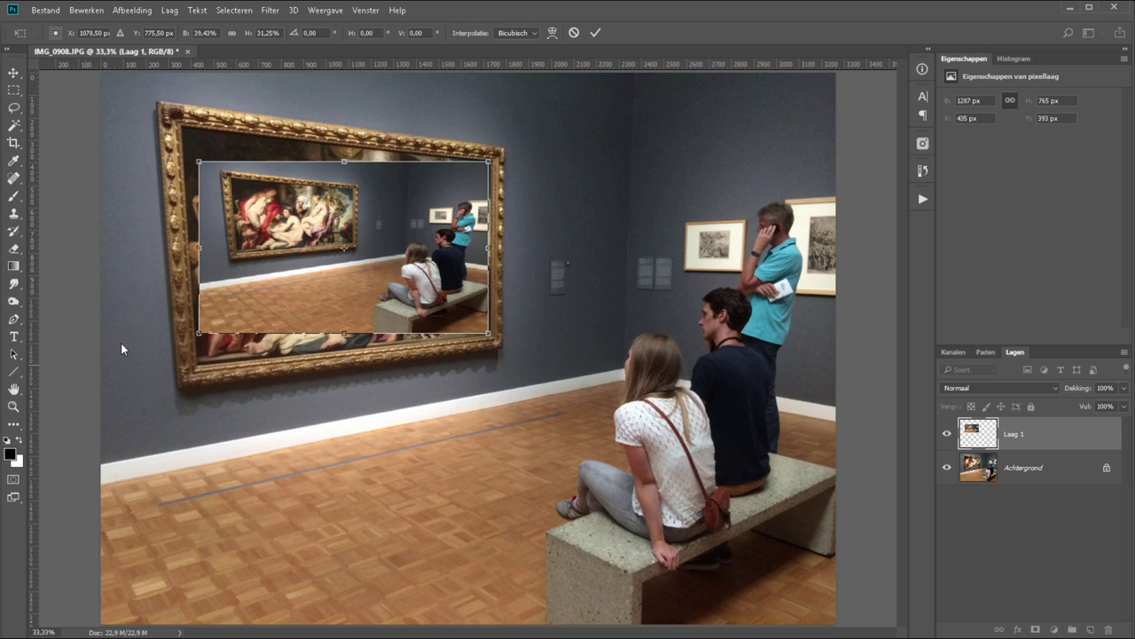
left_click_drag(200, 161, 199, 129)
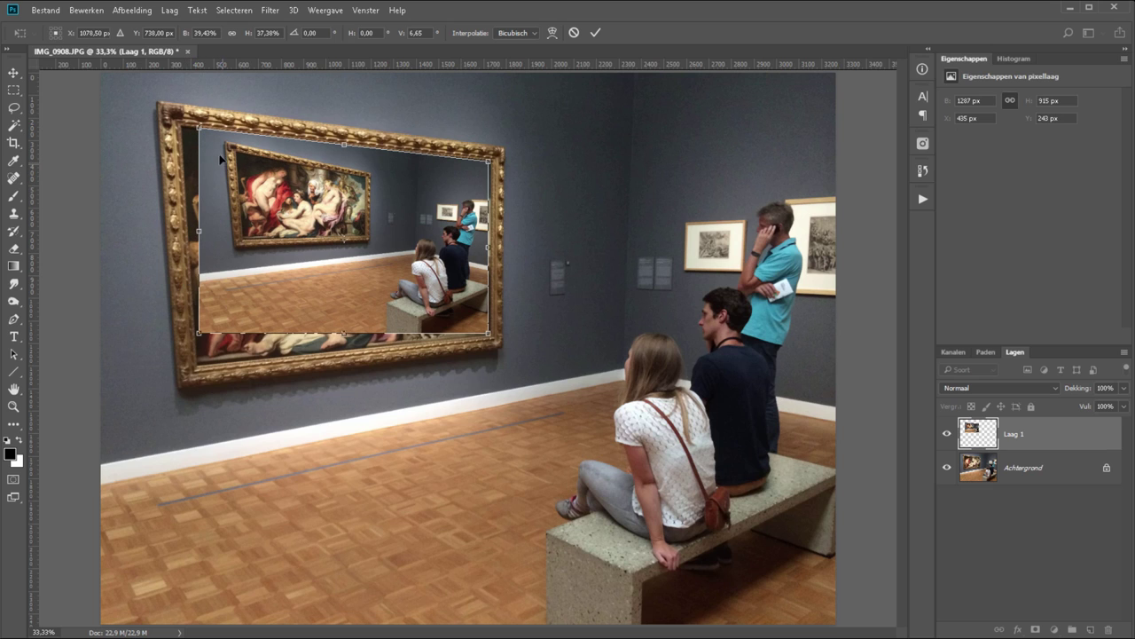
left_click_drag(199, 129, 181, 126)
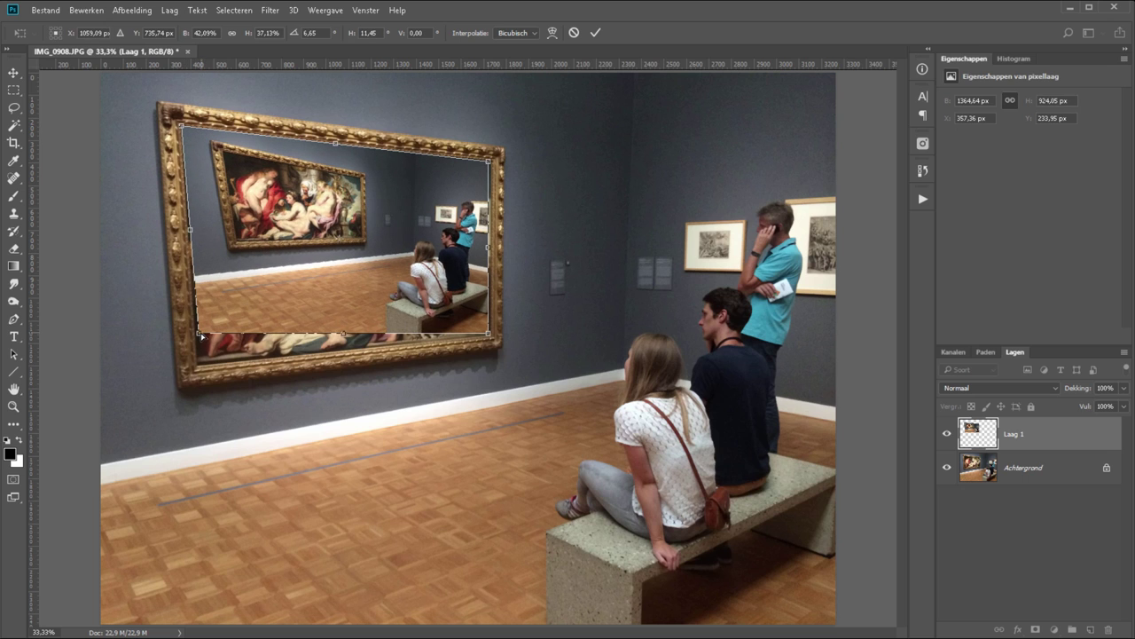
left_click_drag(202, 335, 200, 368)
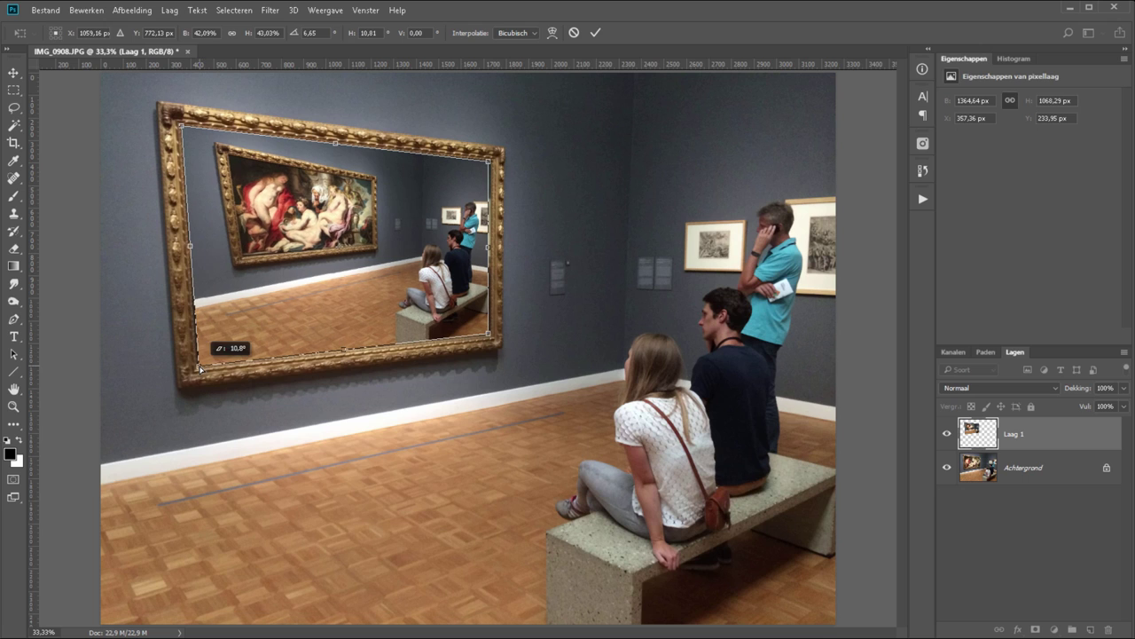
Step: Align the right corners with the frame and commit, about 1373.52 × 1069.97 px
left_click_drag(489, 160, 490, 165)
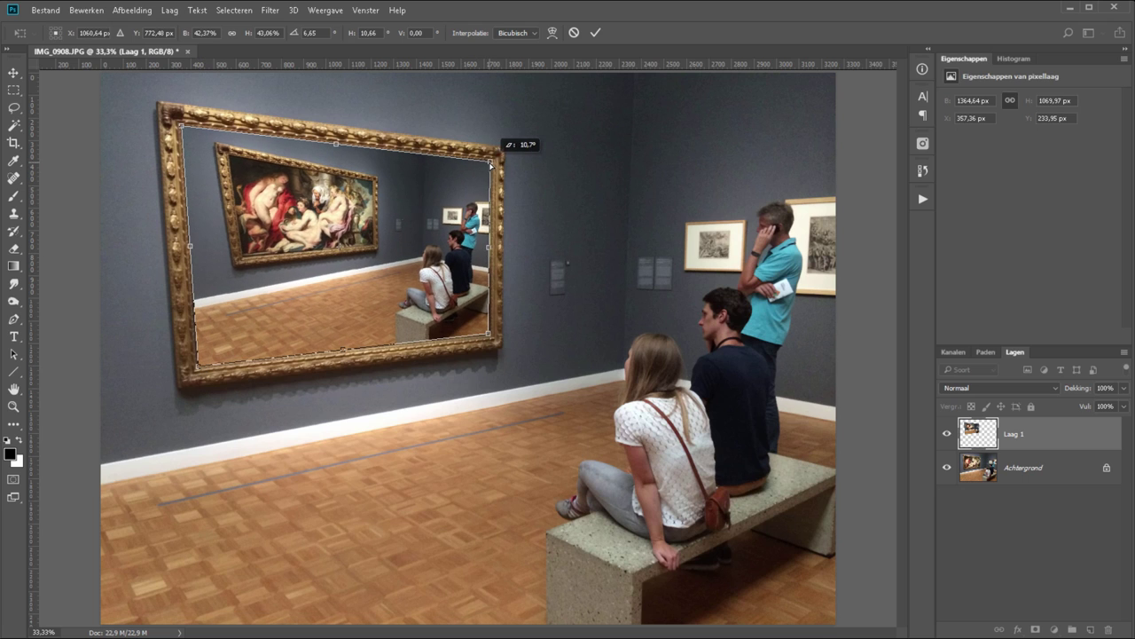
left_click_drag(488, 335, 490, 338)
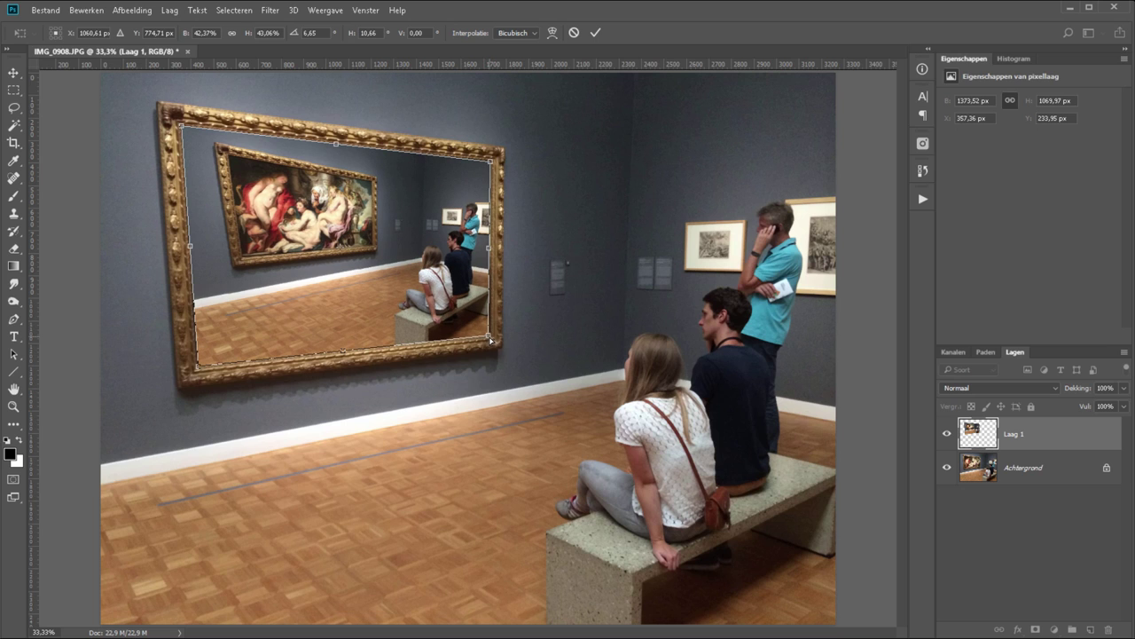
left_click_drag(490, 338, 489, 341)
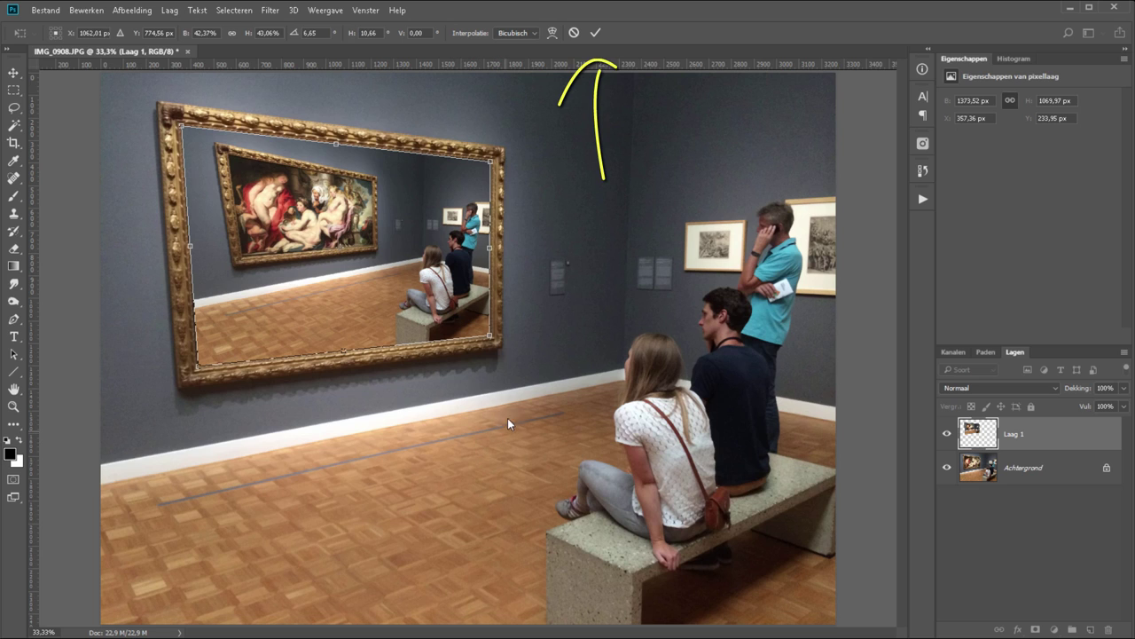
key("Return")
key("z")
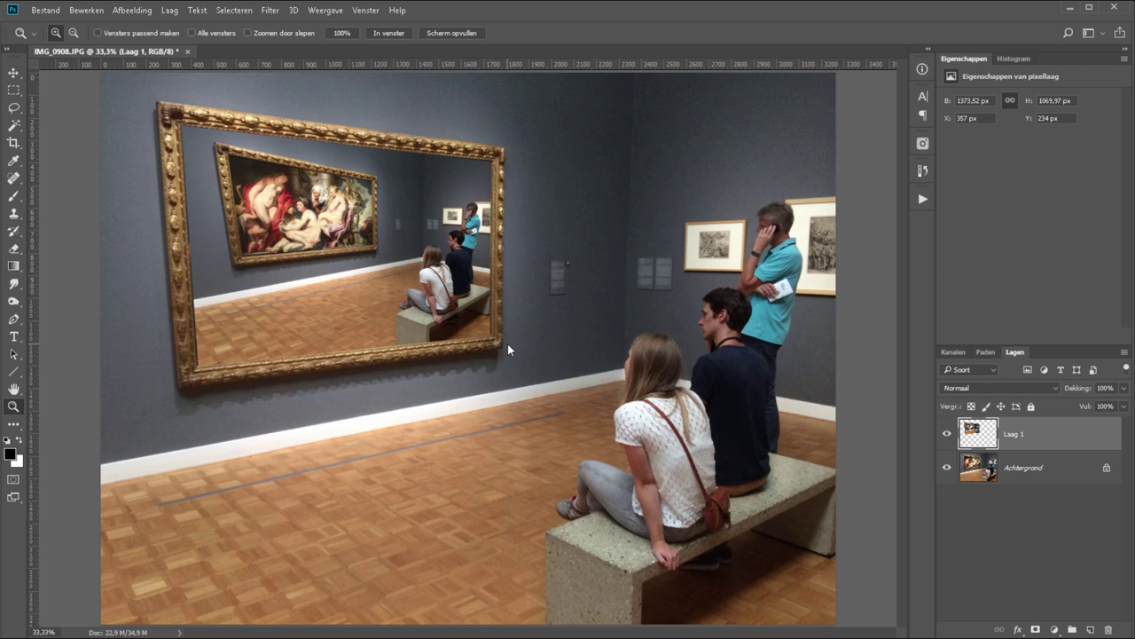
Step: Duplicate Laag 1 as Laag 1 kopiëren and attempt a skew, then cancel it
key("ctrl+j")
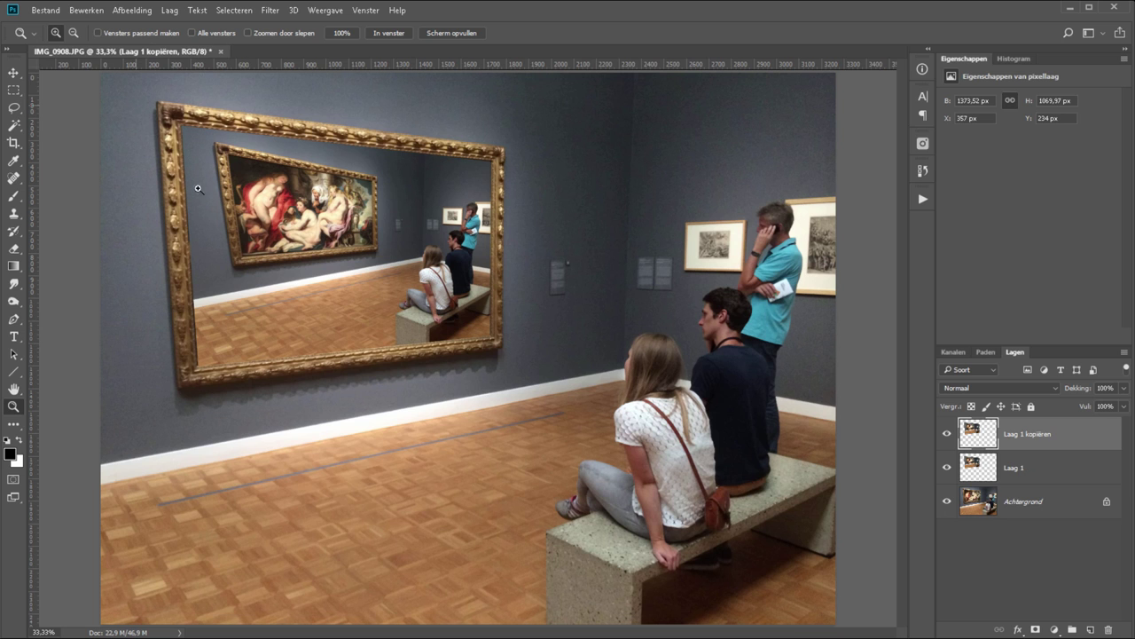
scroll(565, 395, "up", 3)
key("ctrl+t")
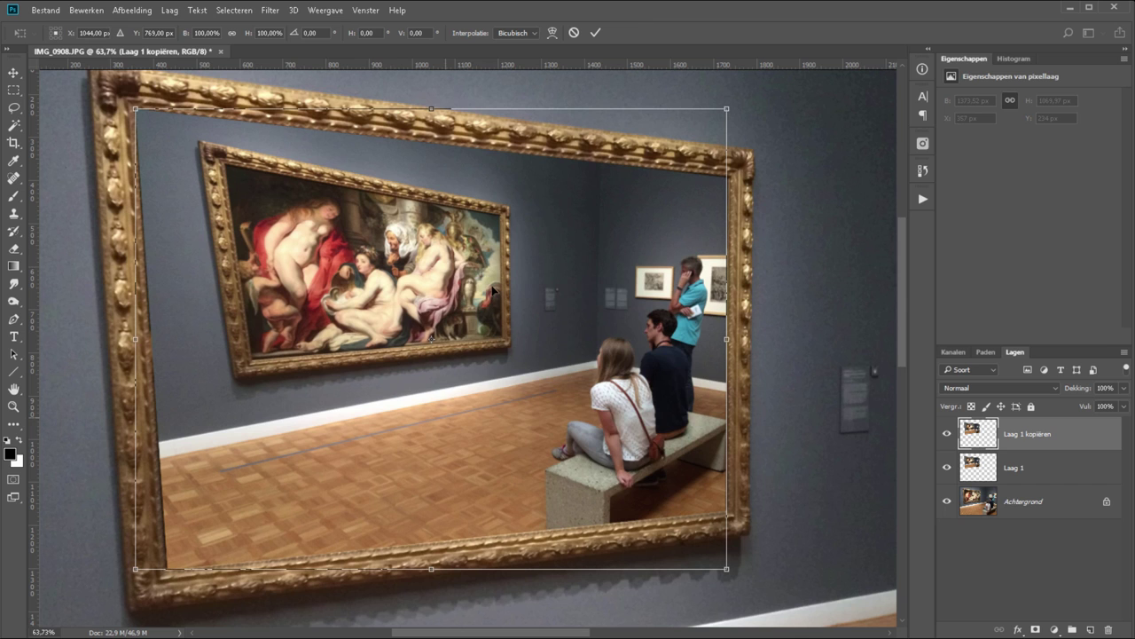
right_click(459, 265)
left_click(518, 314)
mouse_move(727, 111)
left_mouse_down()
mouse_move(696, 180)
mouse_move(481, 225)
mouse_move(481, 188)
left_mouse_up()
left_click_drag(135, 109, 224, 175)
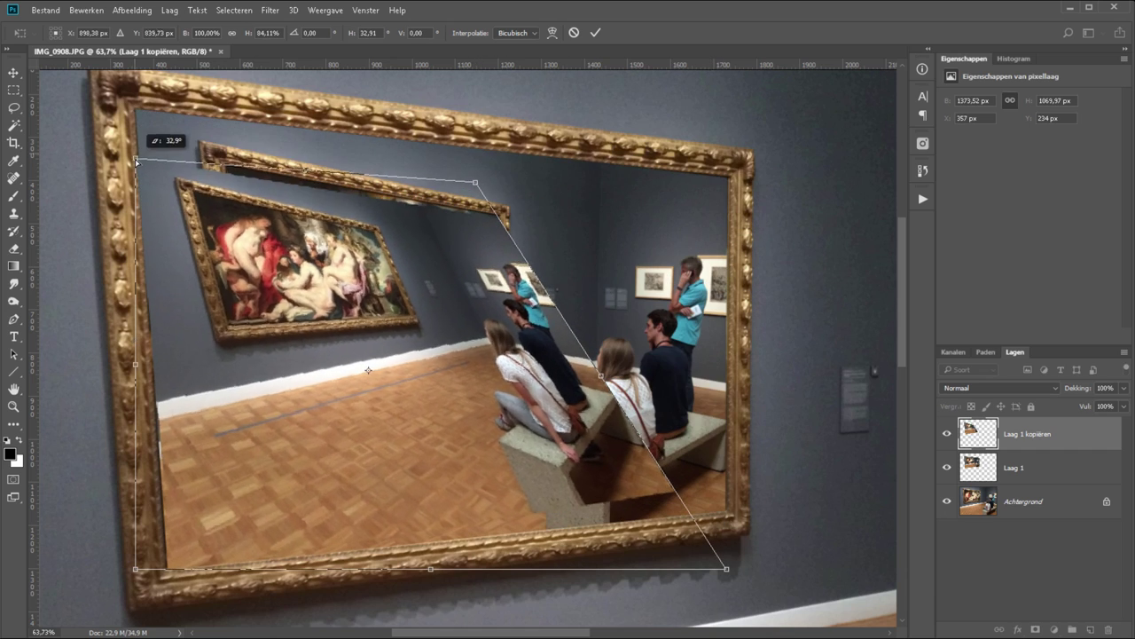
key("Escape")
Step: Scale and skew the copy into the smaller frame at 643.17 × 455.91 px, then zoom to fit
key("ctrl+t")
mouse_move(726, 109)
left_mouse_down()
mouse_move(628, 192)
mouse_move(501, 168)
left_mouse_up()
left_click_drag(364, 568, 363, 356)
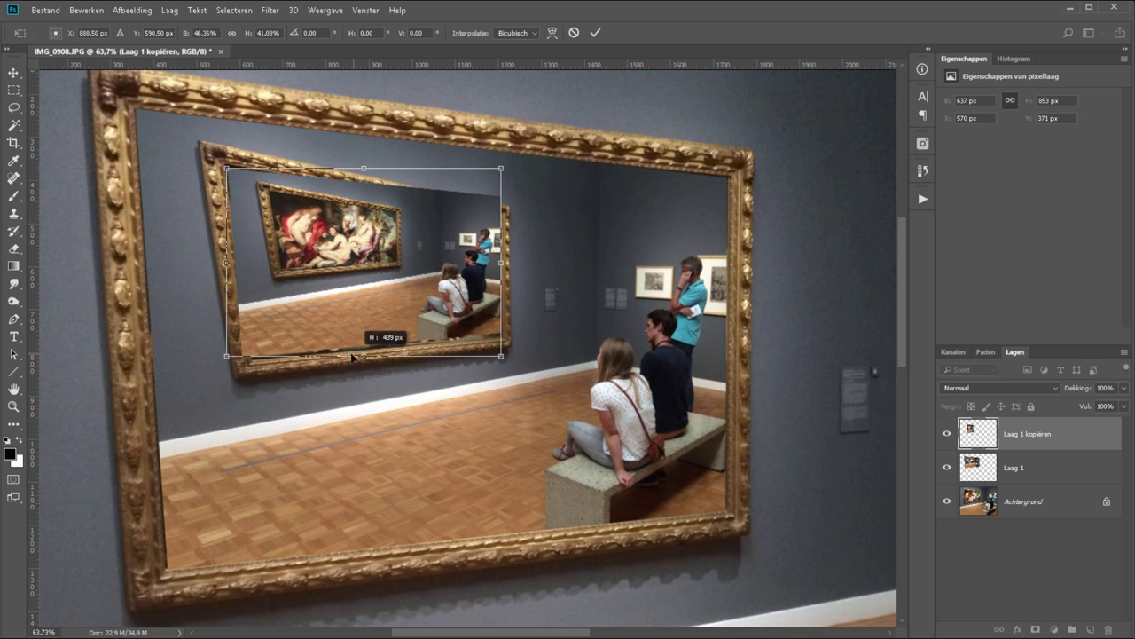
left_click_drag(501, 168, 501, 189)
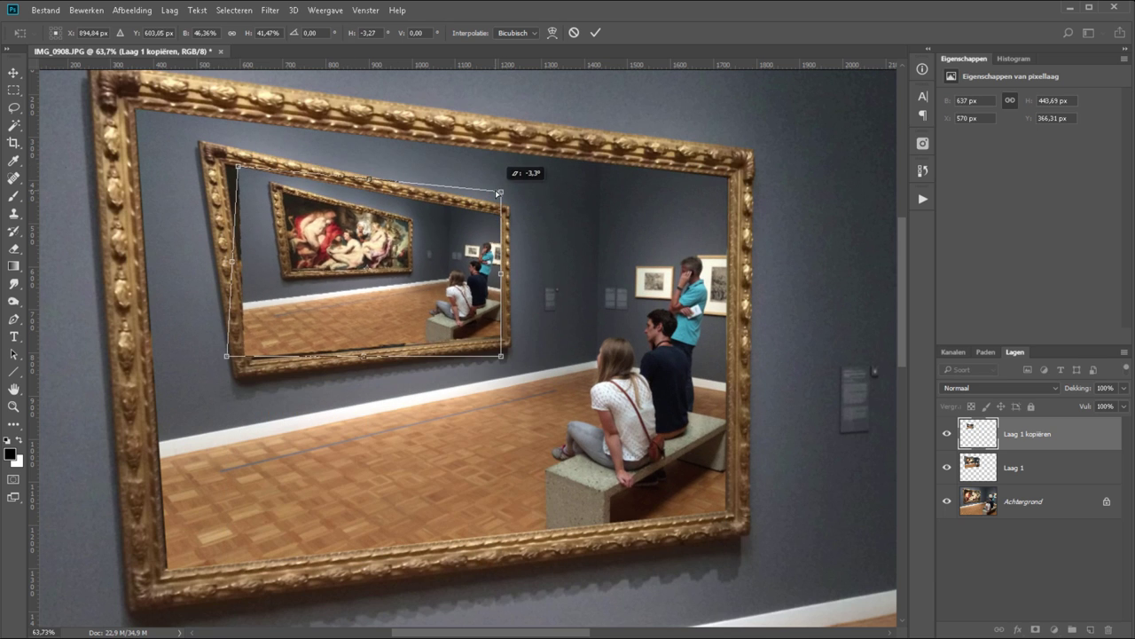
left_click_drag(227, 355, 232, 357)
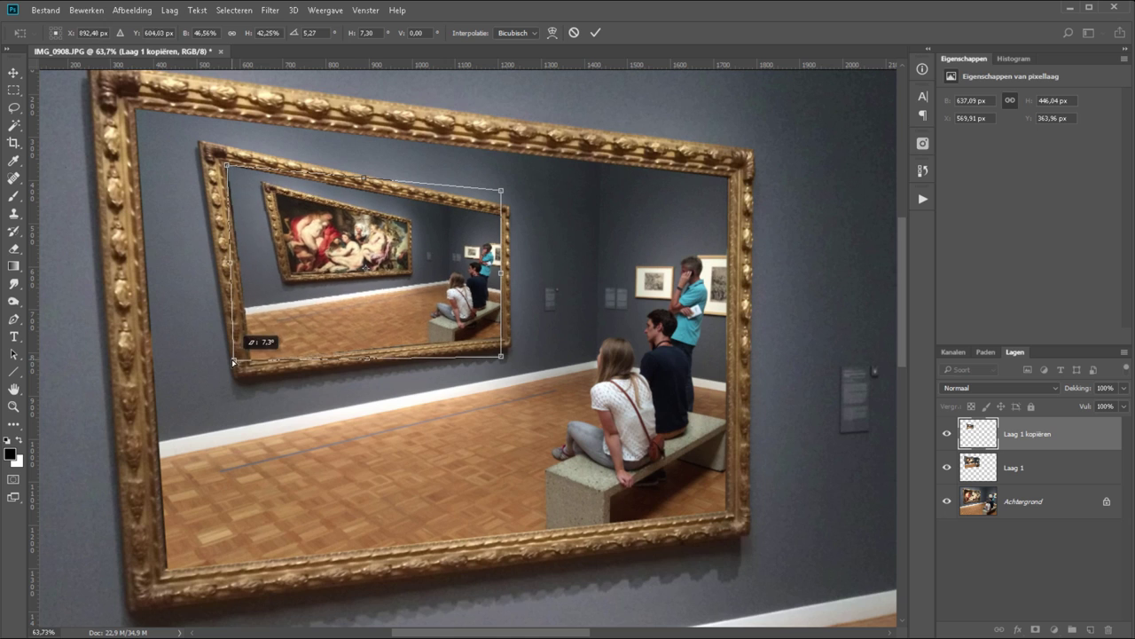
left_click_drag(227, 166, 224, 167)
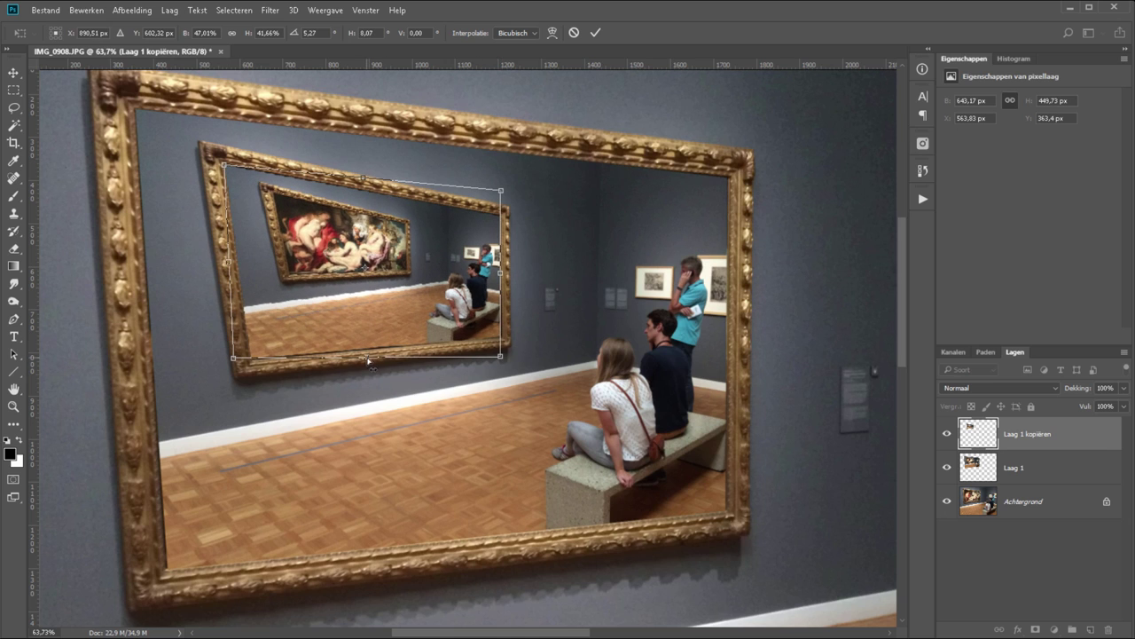
left_click_drag(234, 358, 234, 362)
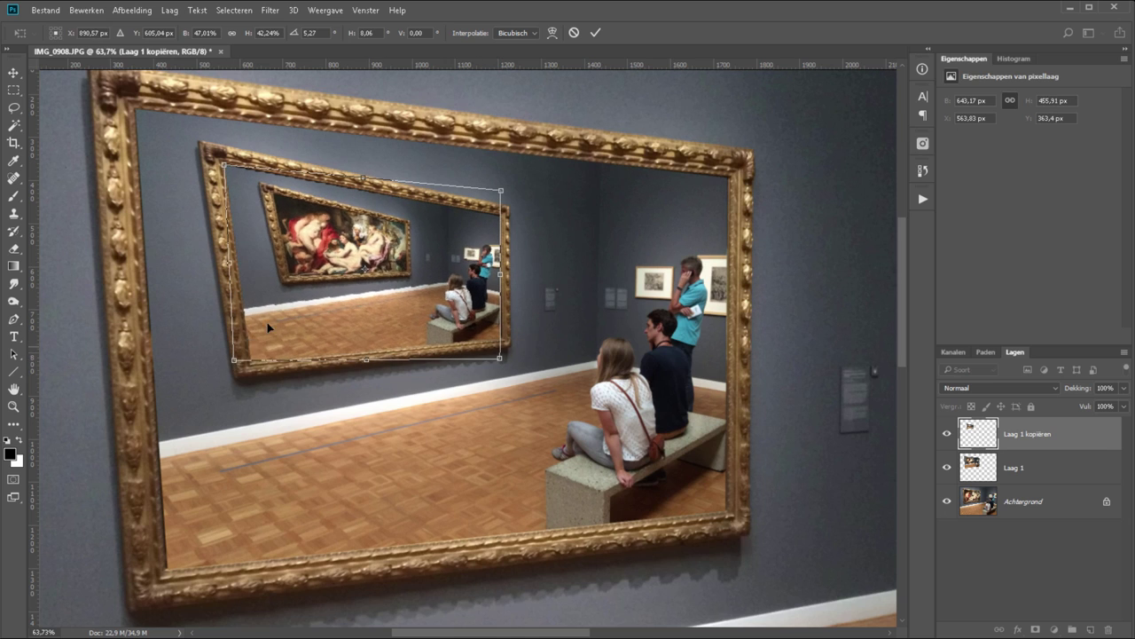
key("Return")
key("z")
key("ctrl+0")
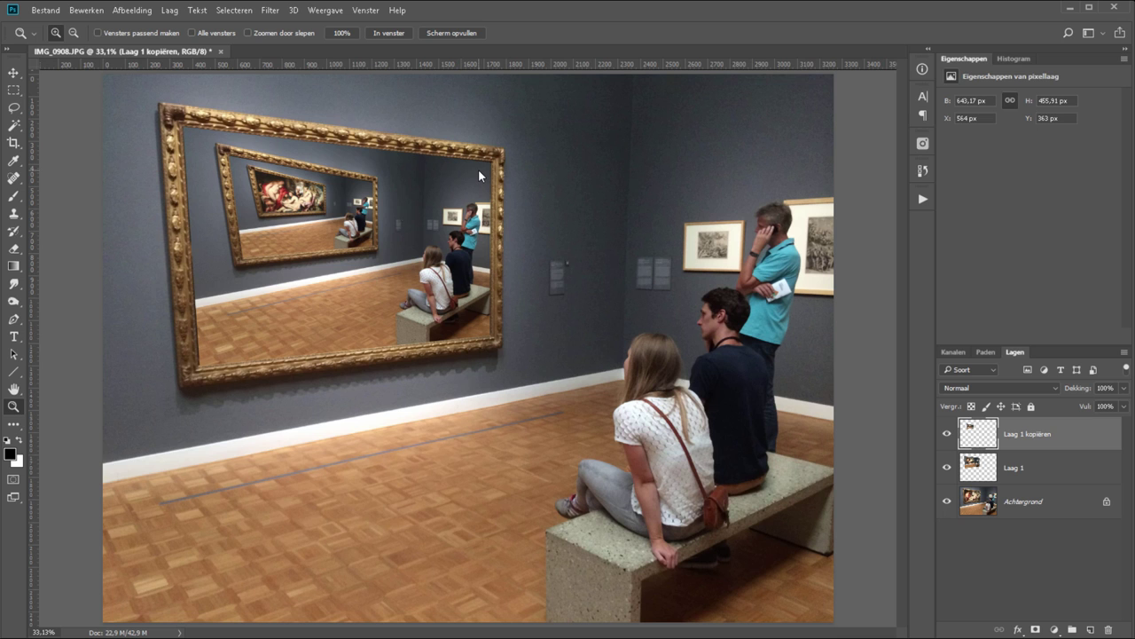
Step: Duplicate the layer and skew copy 2 into the next inner frame
key("ctrl+j")
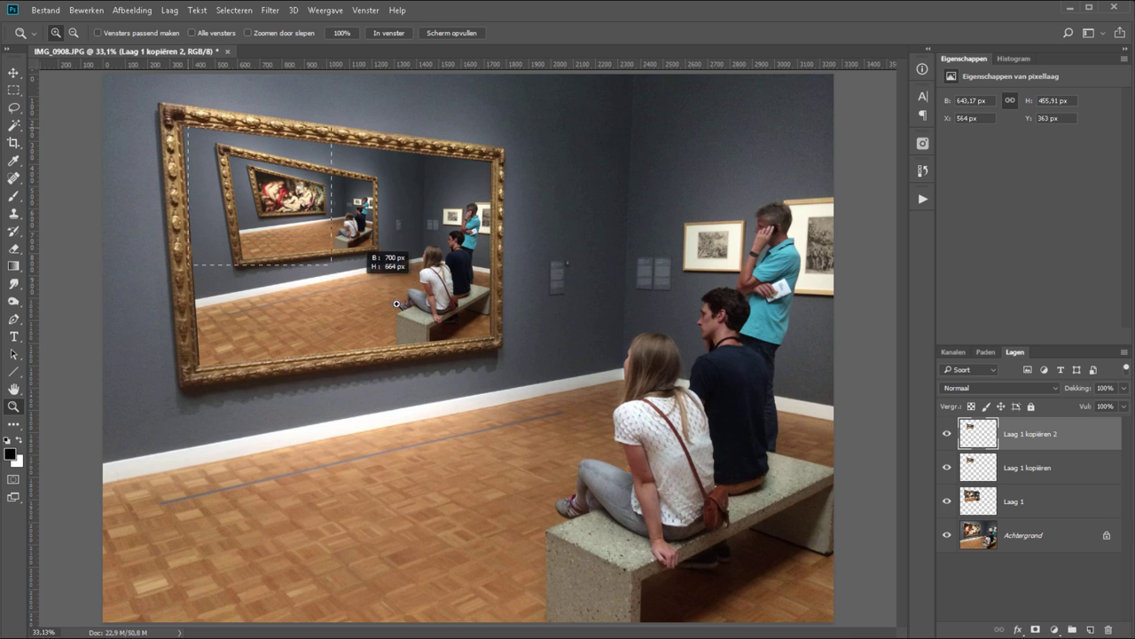
key("ctrl+t")
right_click(279, 177)
left_click(369, 194)
mouse_move(253, 172)
left_mouse_down()
mouse_move(306, 213)
mouse_move(329, 206)
left_mouse_up()
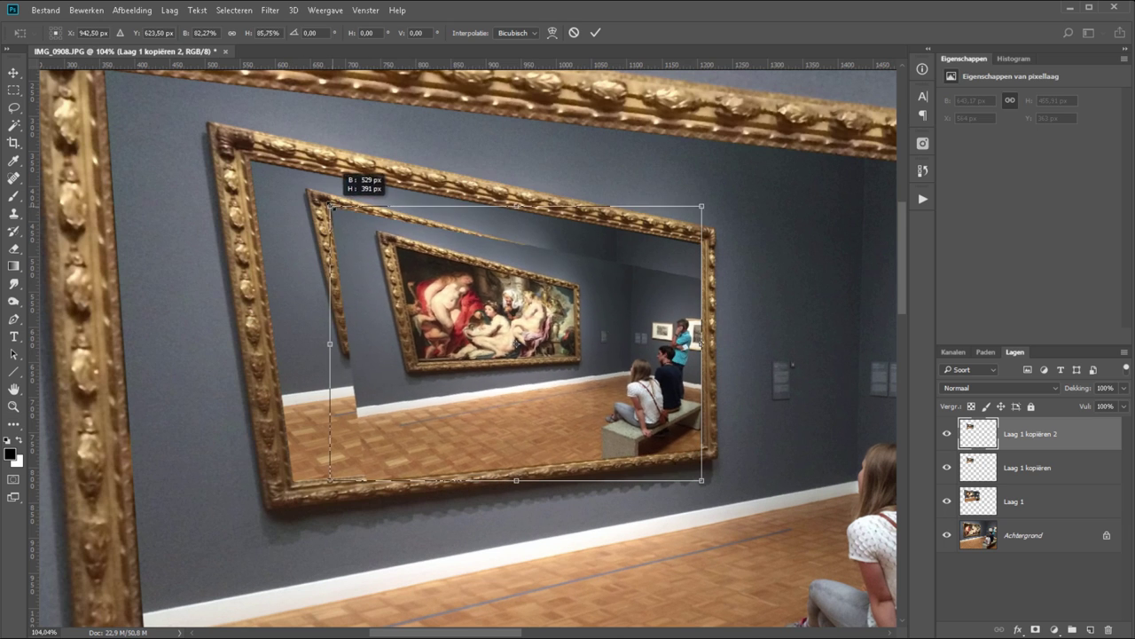
left_click_drag(702, 480, 547, 351)
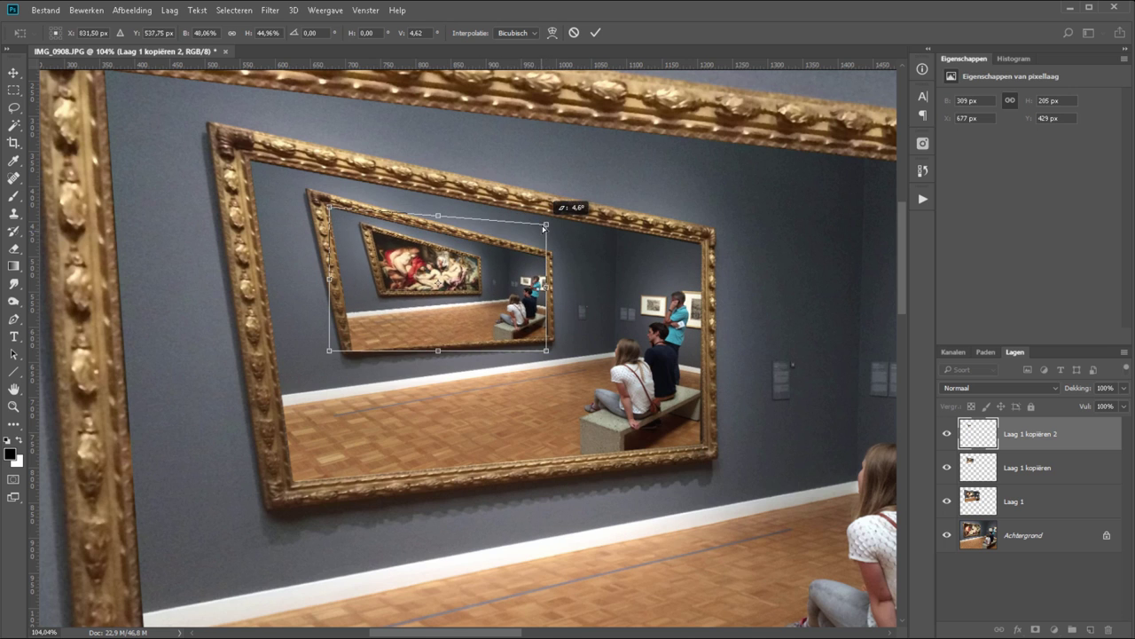
left_click_drag(551, 210, 546, 221)
left_click_drag(554, 355, 552, 346)
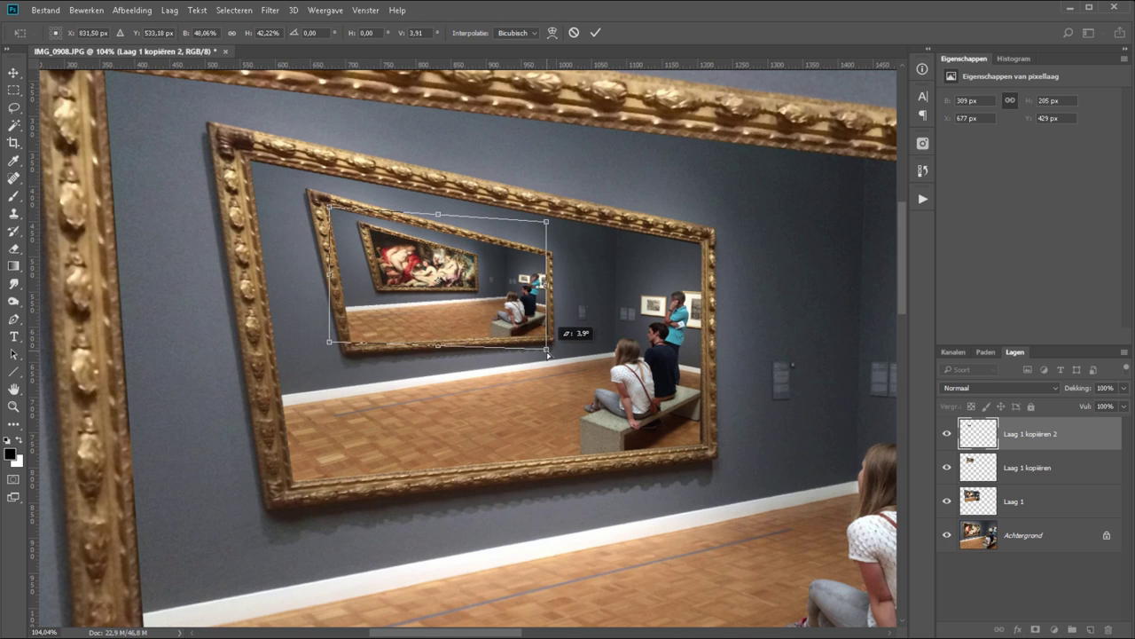
mouse_move(330, 342)
left_mouse_down()
mouse_move(348, 349)
mouse_move(363, 286)
left_mouse_up()
key("Return")
Step: Duplicate again and distort copy 3 into the smaller frame's corners
key("ctrl+j")
key("ctrl+t")
left_click_drag(550, 205, 475, 238)
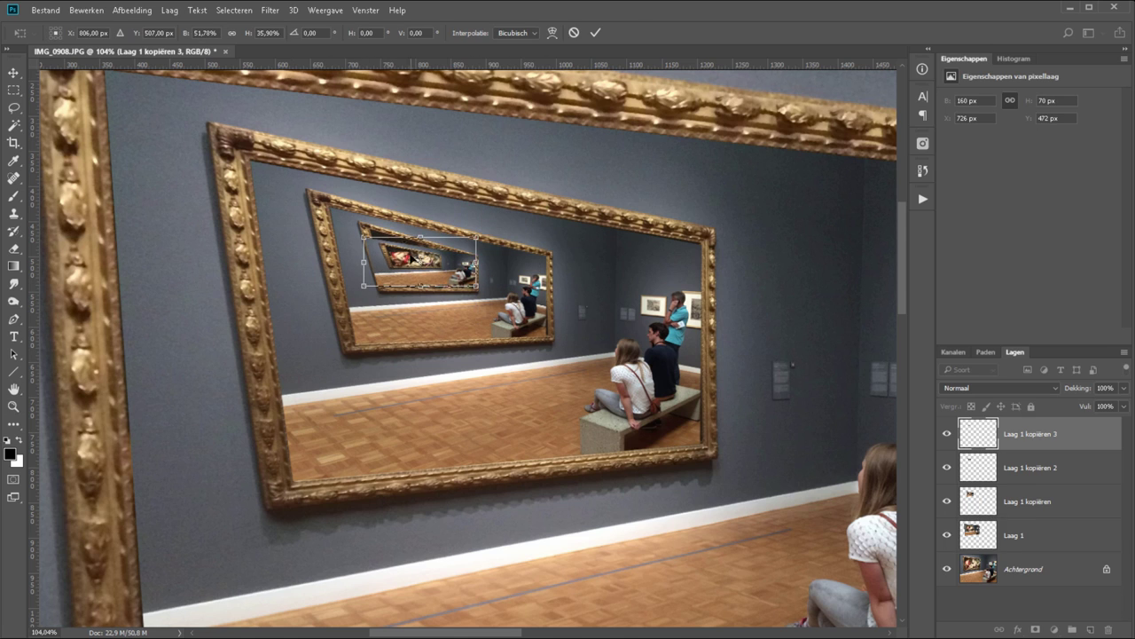
scroll(457, 242, "up", 3)
left_click_drag(120, 224, 142, 195)
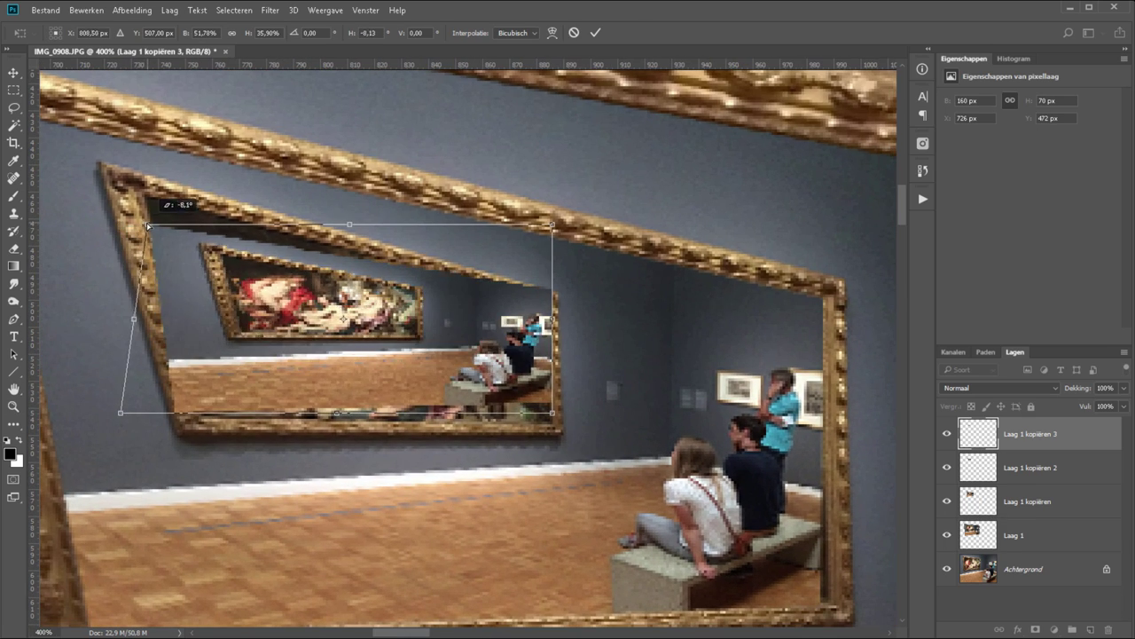
left_click_drag(122, 415, 143, 415)
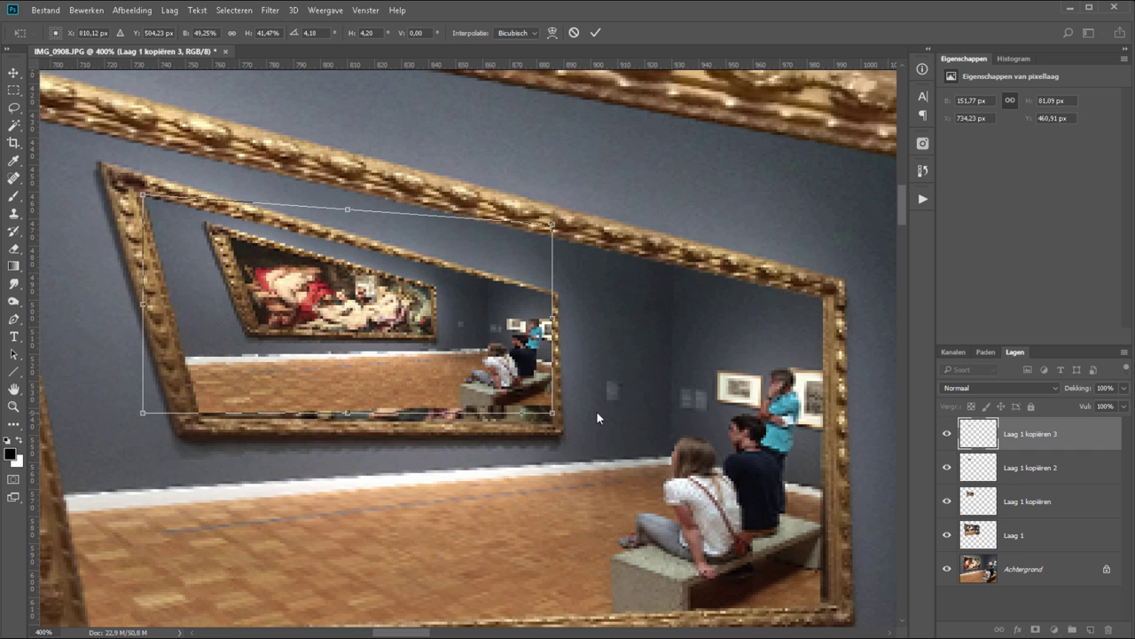
left_click_drag(553, 412, 553, 435)
left_click_drag(553, 223, 550, 230)
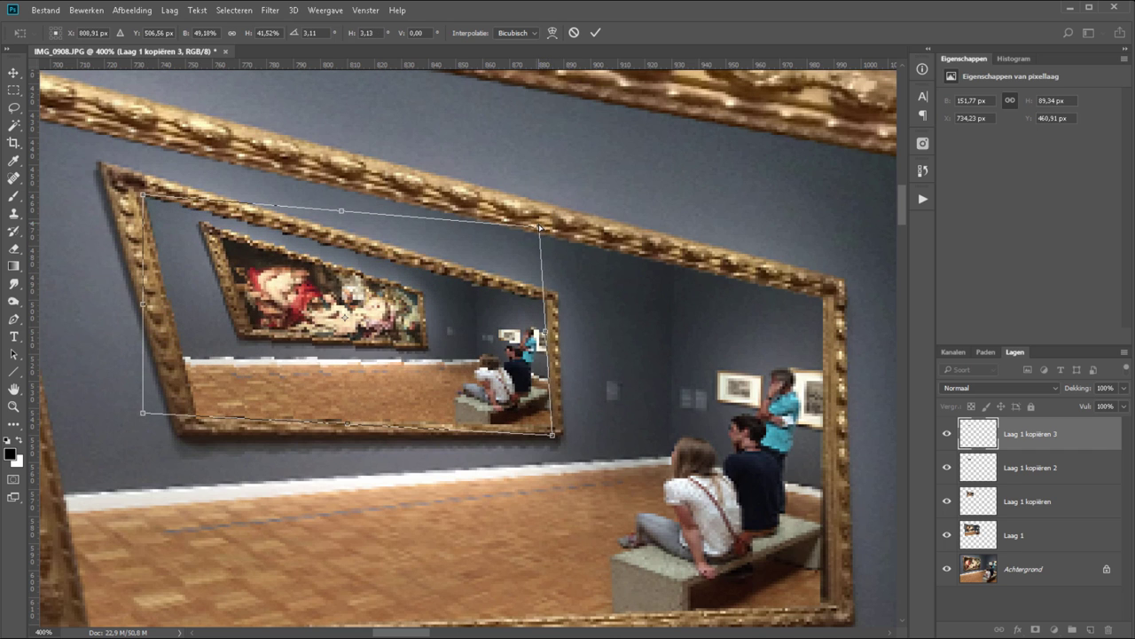
key("Return")
Step: Shrink copy 3 further with another transform and commit it
key("ctrl+t")
right_click(320, 335)
left_click(350, 366)
mouse_move(143, 432)
left_mouse_down()
mouse_move(258, 315)
mouse_move(204, 334)
left_mouse_up()
key("Return")
Step: Make copy 4 and skew it into the tiniest frame at 74.29 × 39.36 px
key("ctrl+j")
key("ctrl+t")
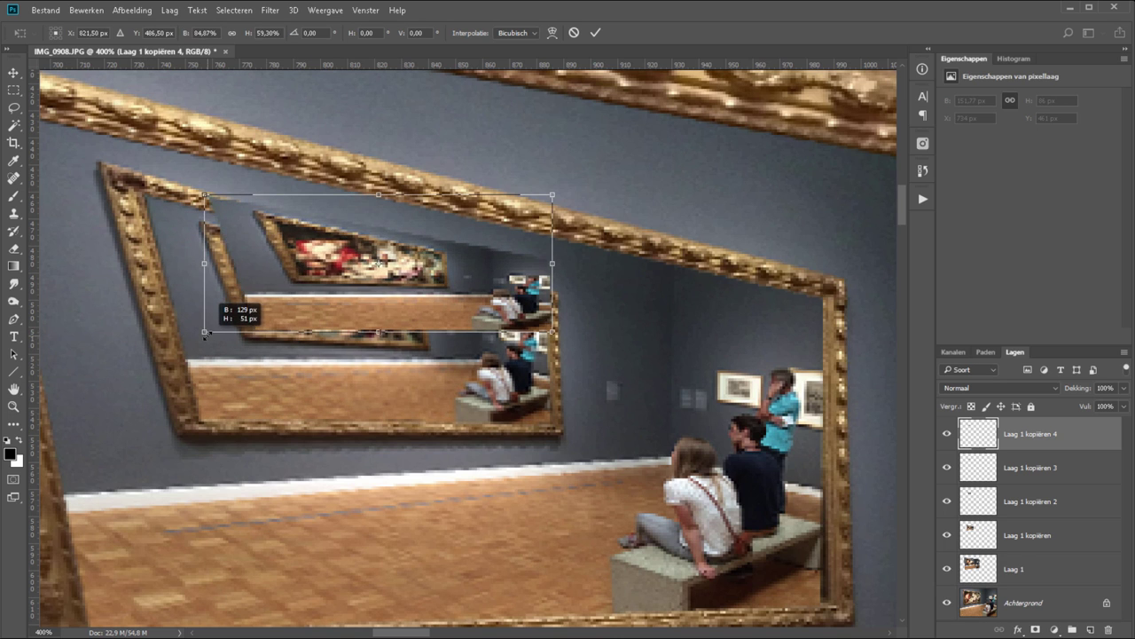
left_click_drag(552, 195, 419, 260)
right_click(393, 321)
left_click(454, 380)
left_click_drag(204, 260, 220, 233)
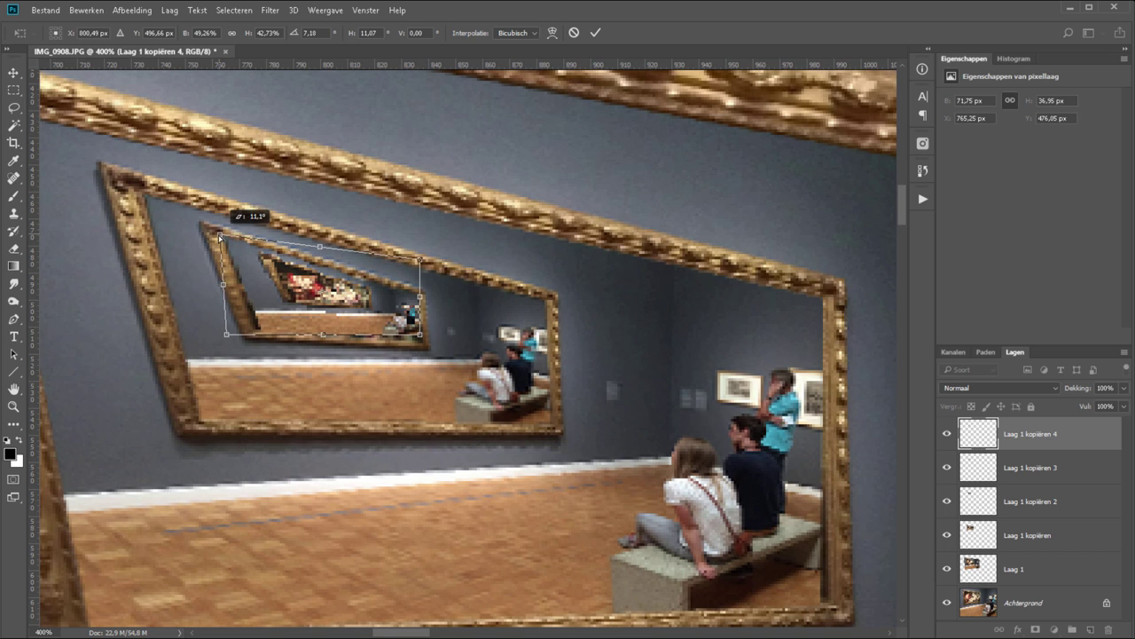
left_click_drag(420, 260, 416, 256)
key("Return")
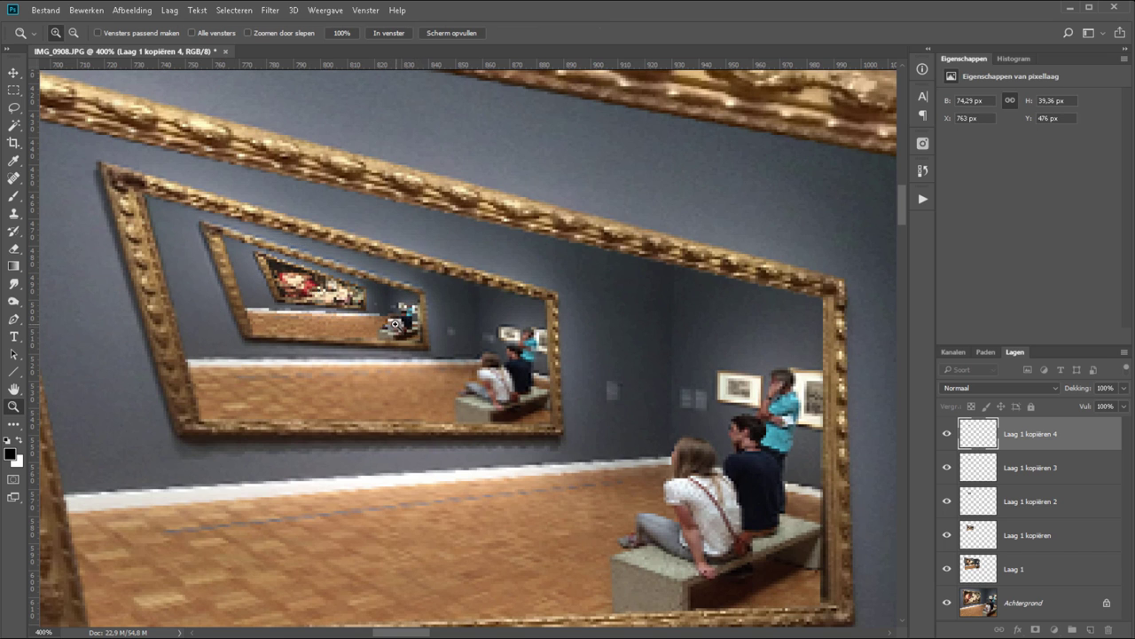
key("ctrl+0")
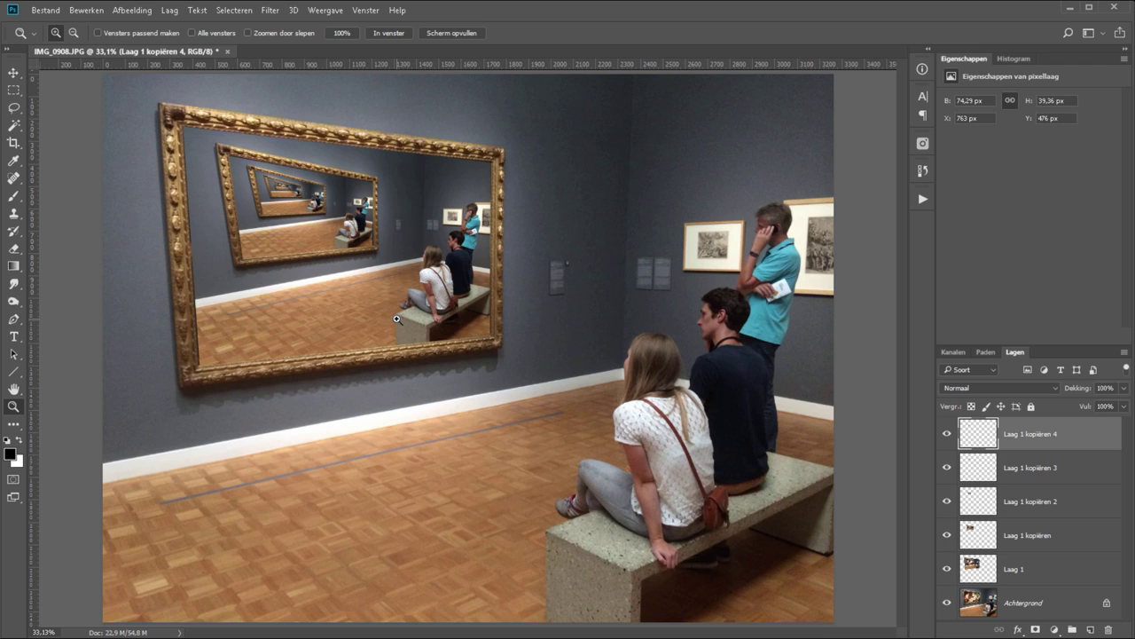
left_click_drag(286, 168, 303, 211)
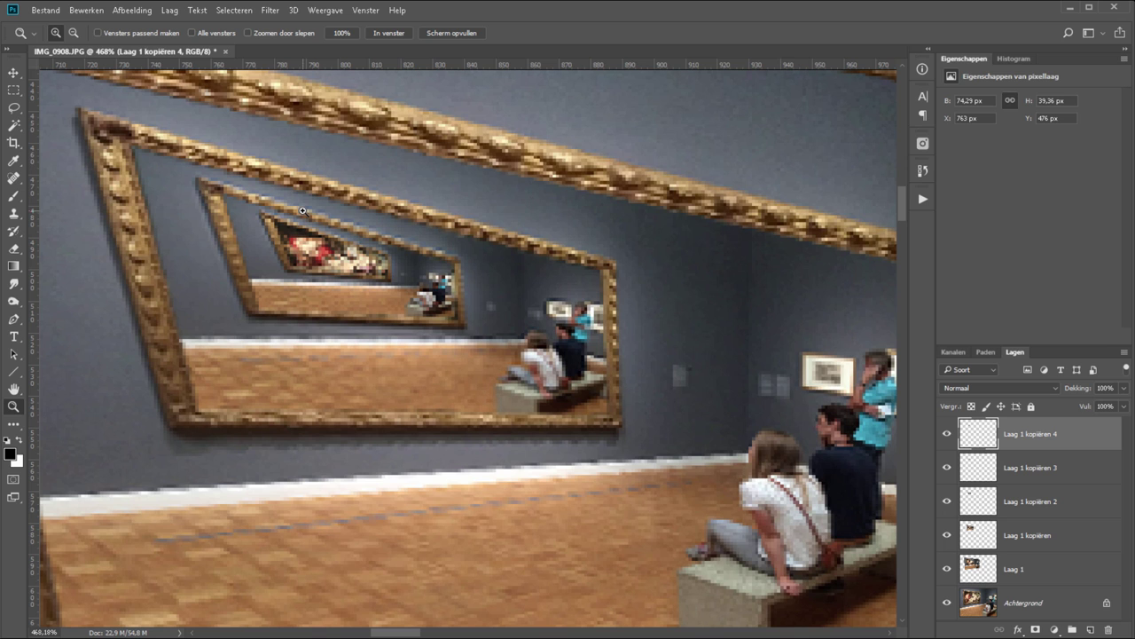
key("ctrl+0")
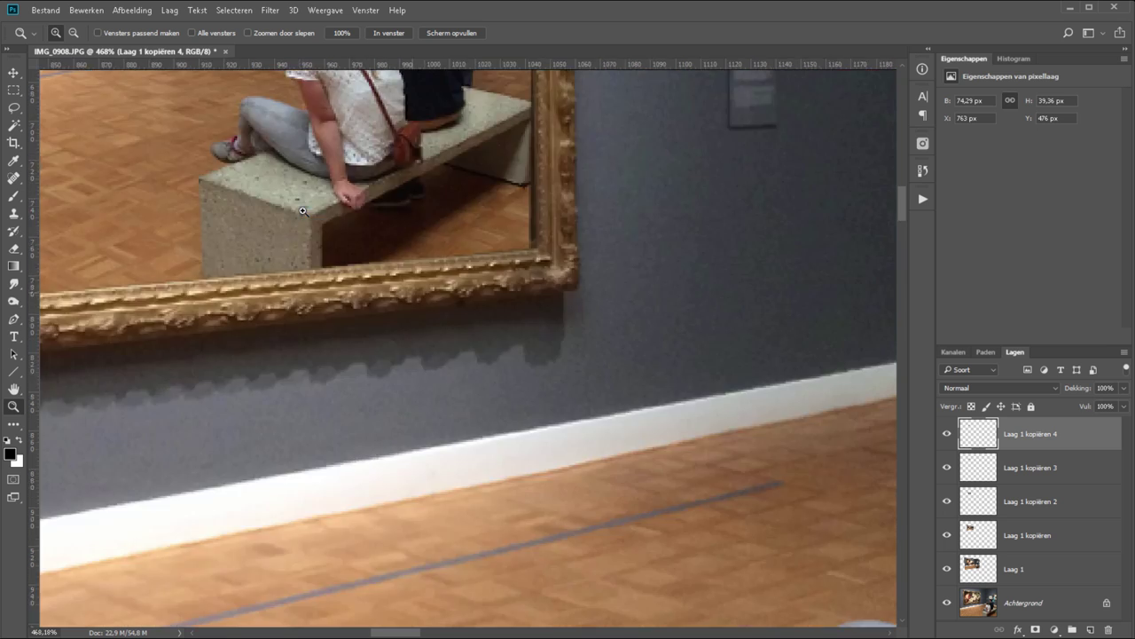